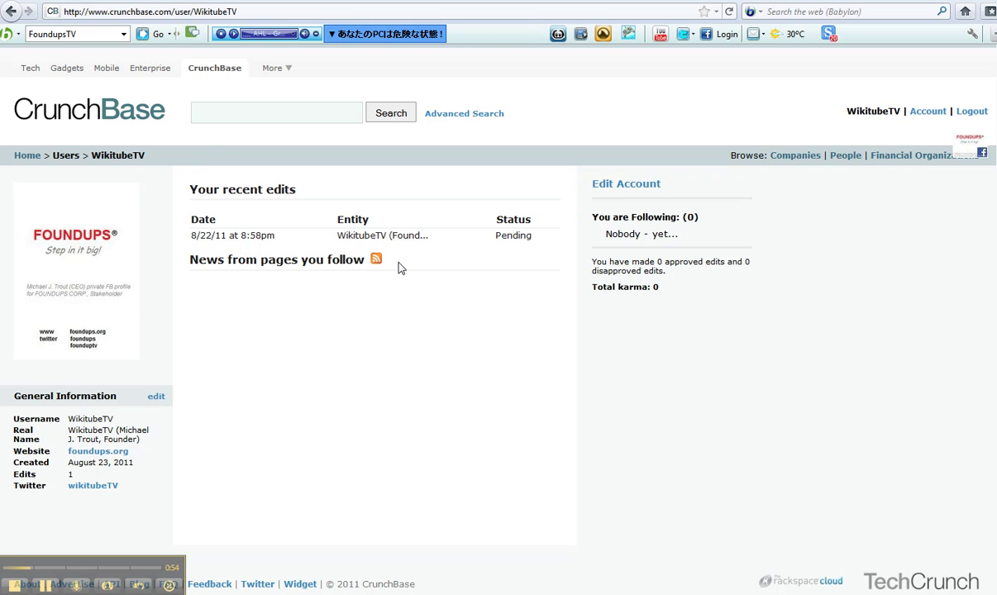
# Scroll down the WikitubeTV CrunchBase user page to review its one pending edit.
pyautogui.scroll(-2, 511, 252)
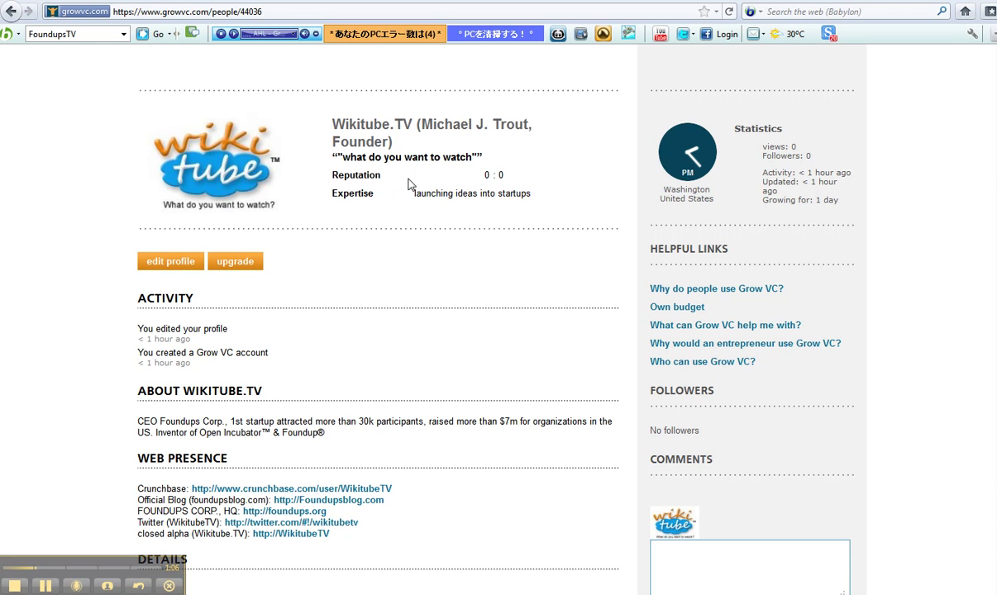
pyautogui.scroll(-5, 426, 193)
pyautogui.scroll(3, 425, 198)
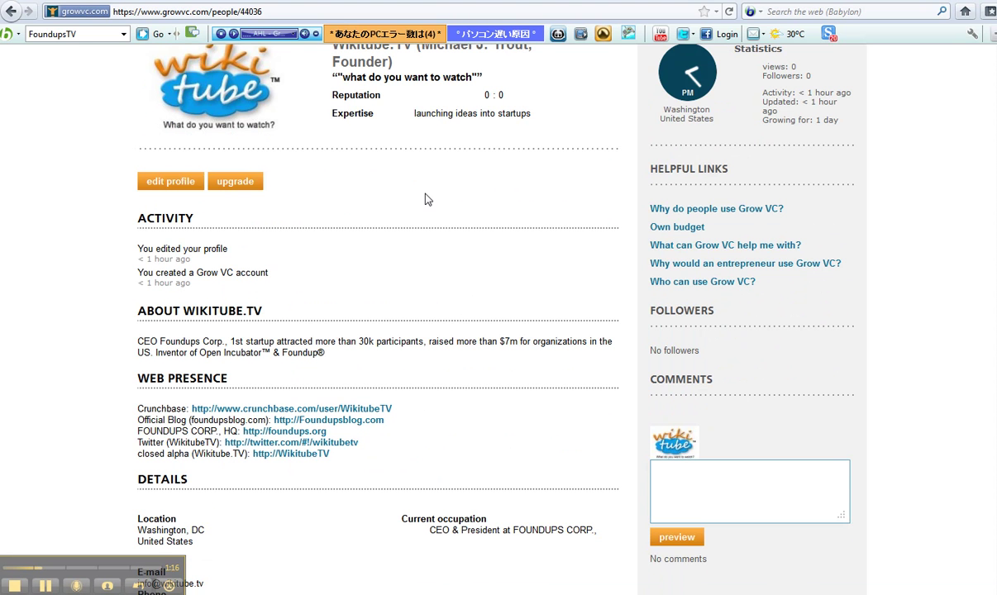
pyautogui.scroll(-3, 427, 199)
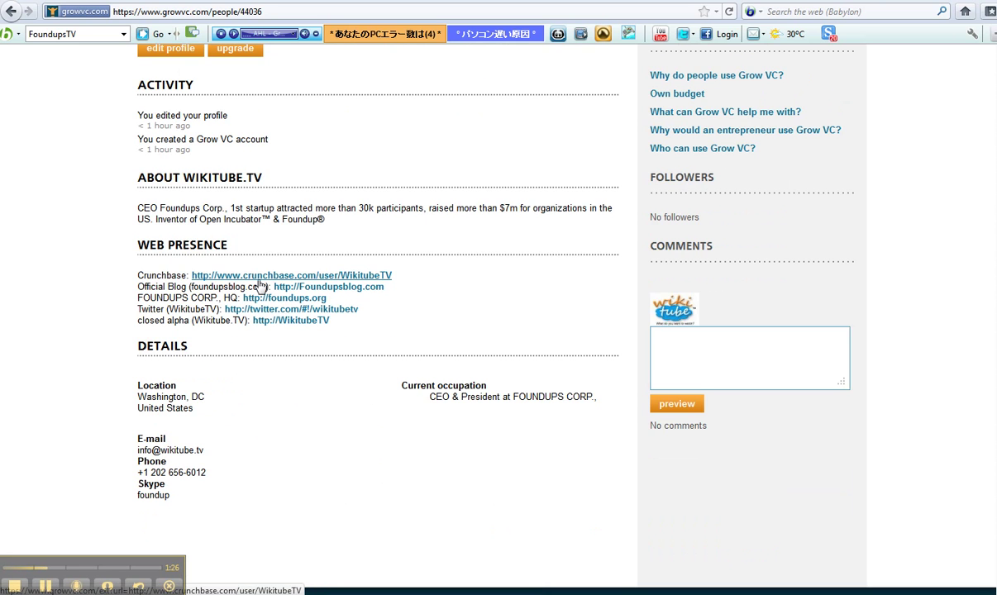
pyautogui.scroll(5, 248, 319)
pyautogui.click(181, 304)
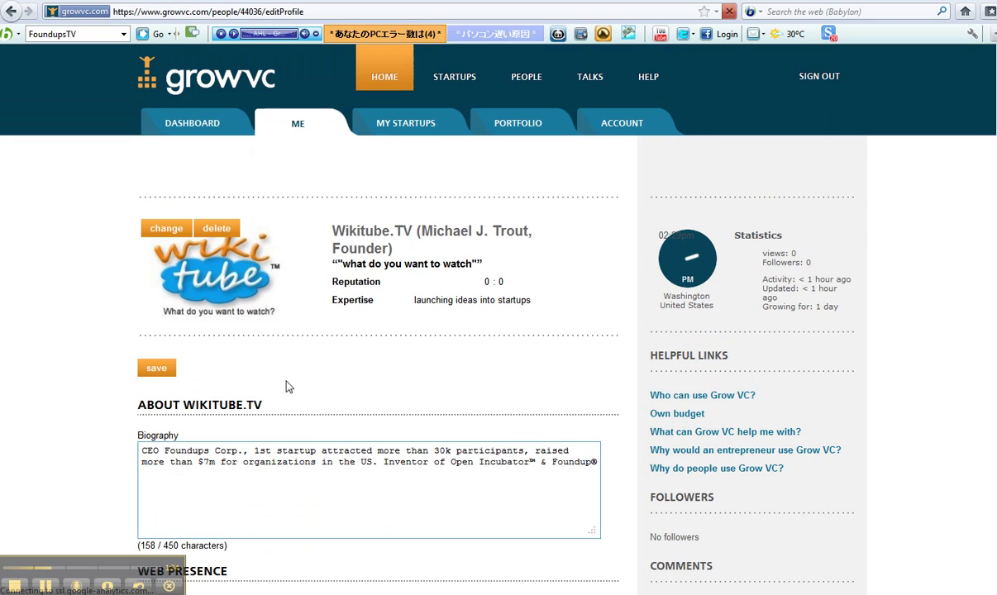
pyautogui.scroll(-5, 288, 386)
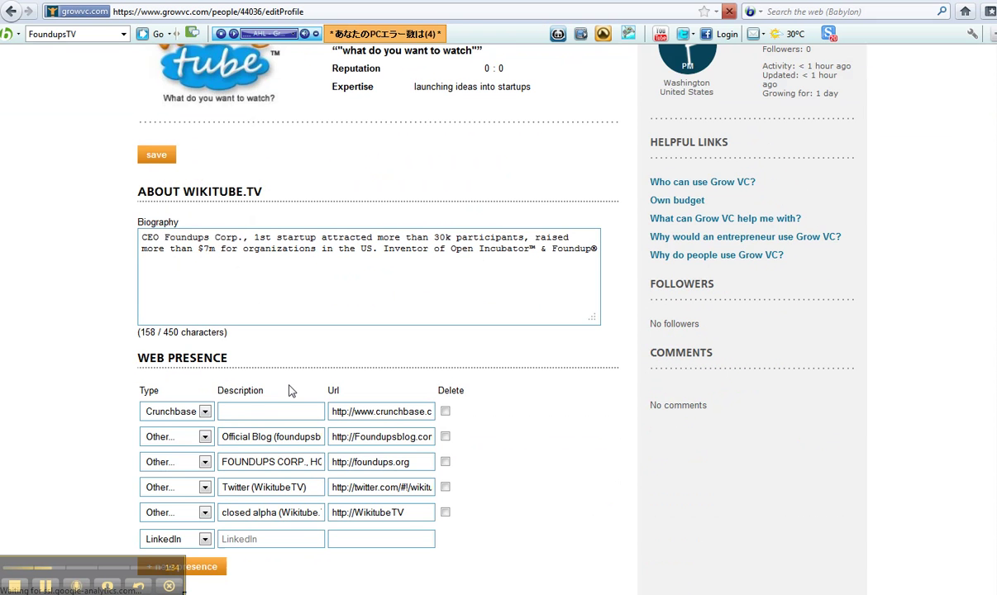
pyautogui.scroll(-4, 290, 390)
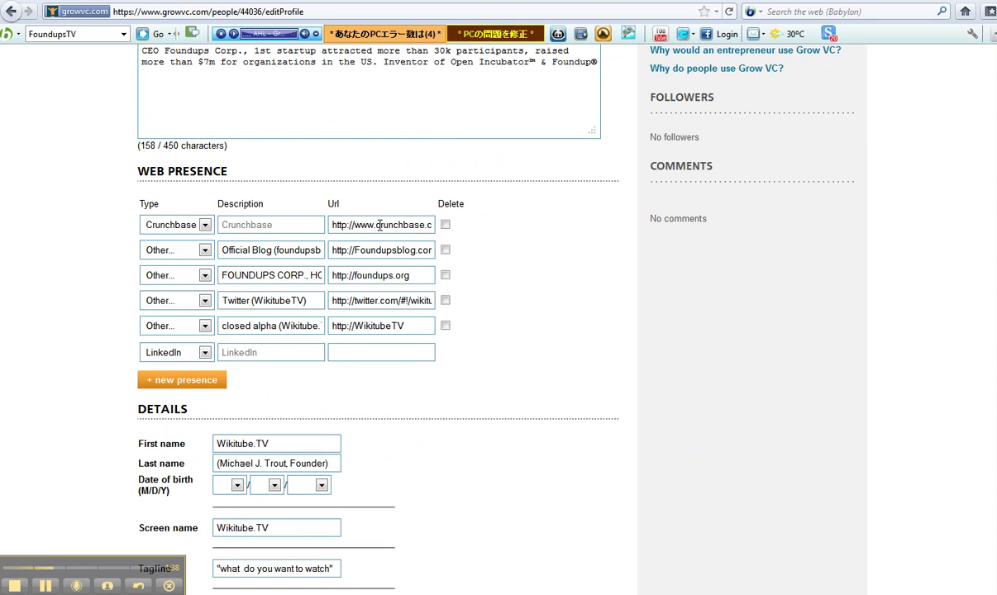
pyautogui.moveTo(354, 226); pyautogui.dragTo(306, 232)
pyautogui.hotkey('ctrl', 'x')
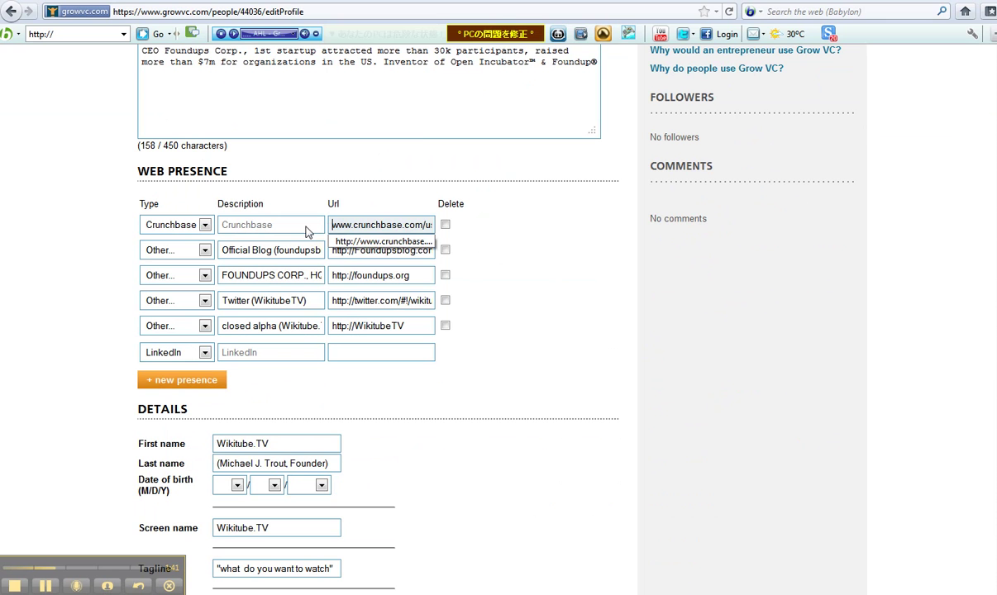
pyautogui.moveTo(355, 250); pyautogui.dragTo(295, 247)
pyautogui.hotkey('ctrl', 'x')
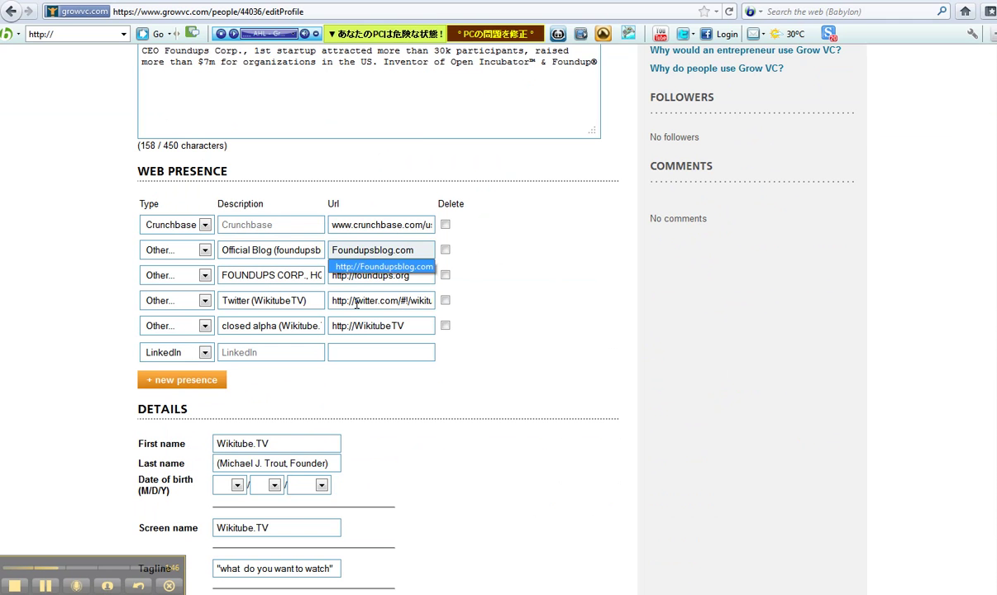
pyautogui.moveTo(355, 301); pyautogui.dragTo(315, 302)
pyautogui.hotkey('ctrl', 'x')
pyautogui.moveTo(356, 277); pyautogui.dragTo(323, 277)
pyautogui.hotkey('ctrl', 'x')
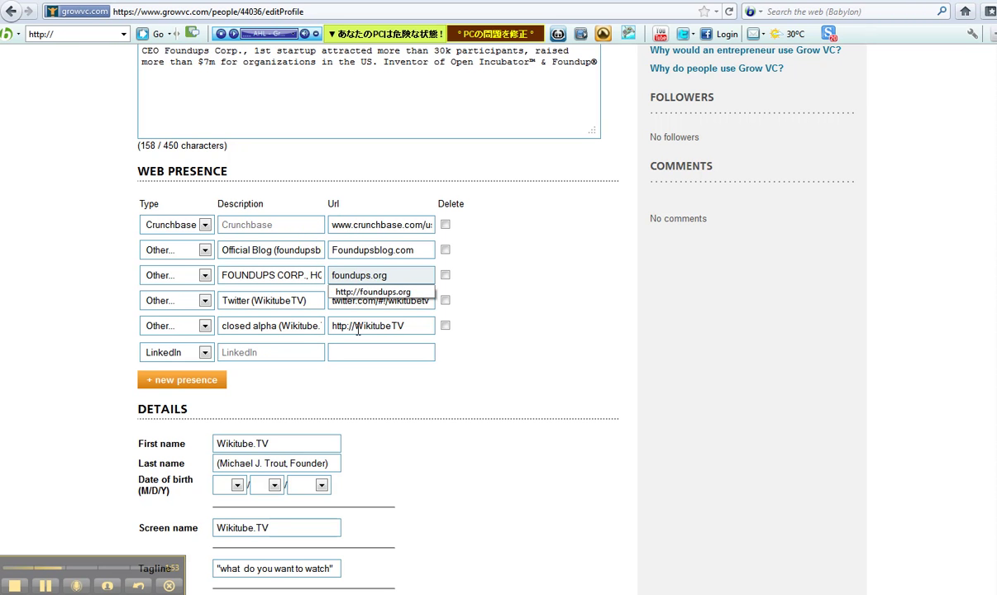
pyautogui.moveTo(357, 327); pyautogui.dragTo(329, 328)
pyautogui.hotkey('ctrl', 'x')
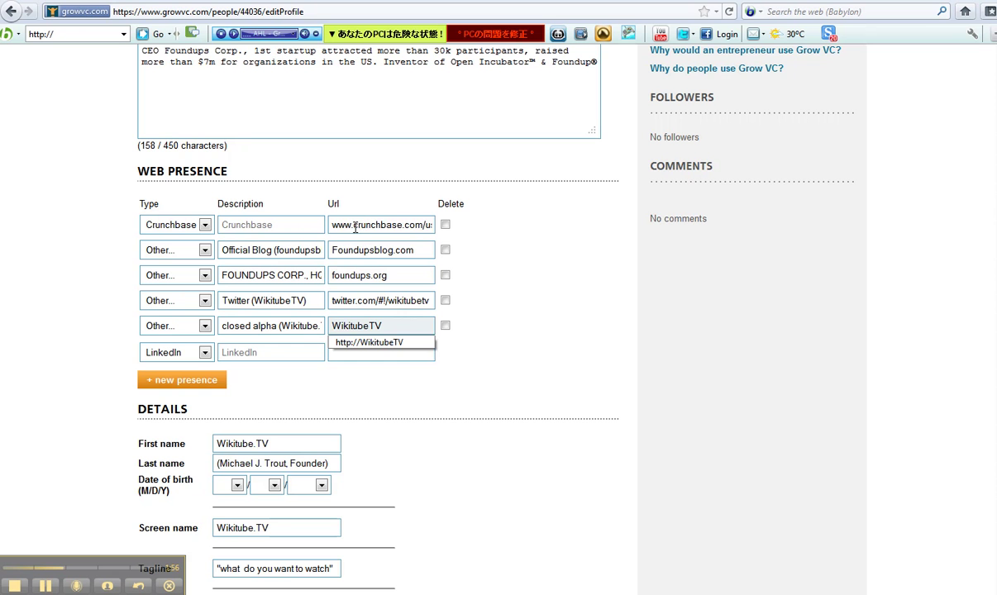
pyautogui.moveTo(354, 227); pyautogui.dragTo(313, 234)
pyautogui.hotkey('ctrl', 'x')
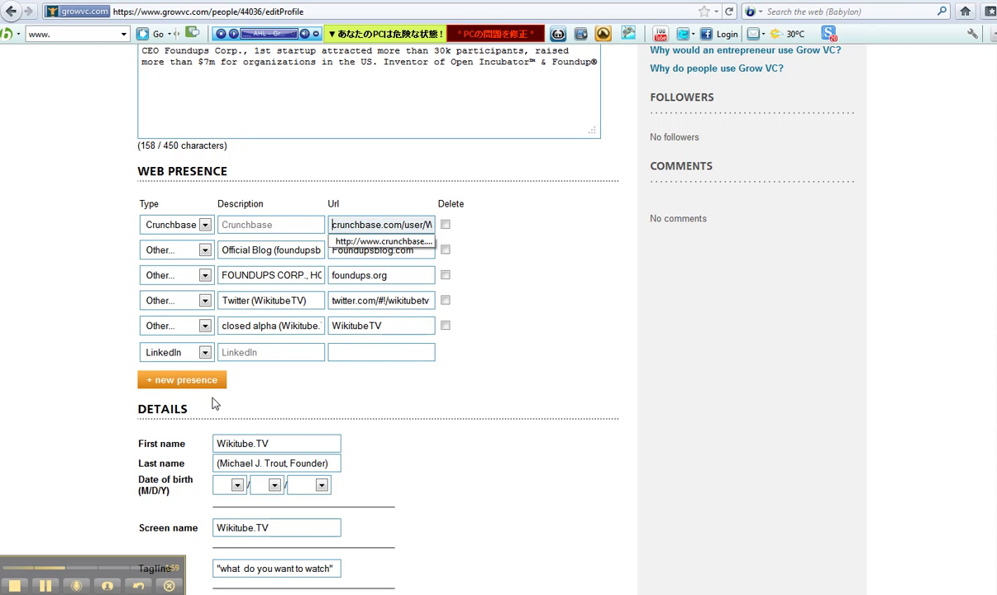
pyautogui.scroll(5, 214, 403)
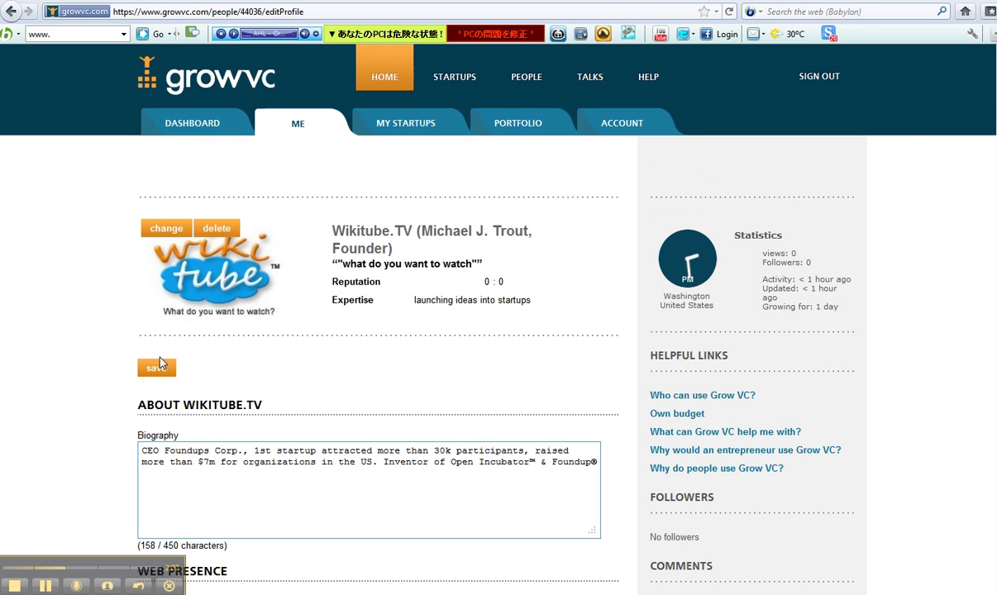
pyautogui.click(157, 369)
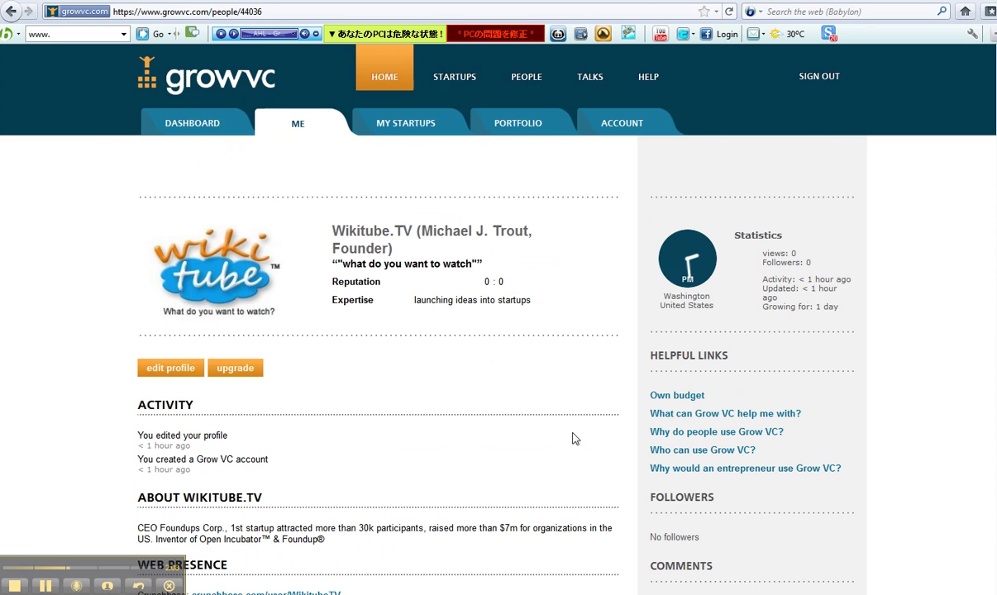
# Check the shortened Web Presence links, then go back to the CrunchBase General Information editor.
pyautogui.scroll(-3, 573, 436)
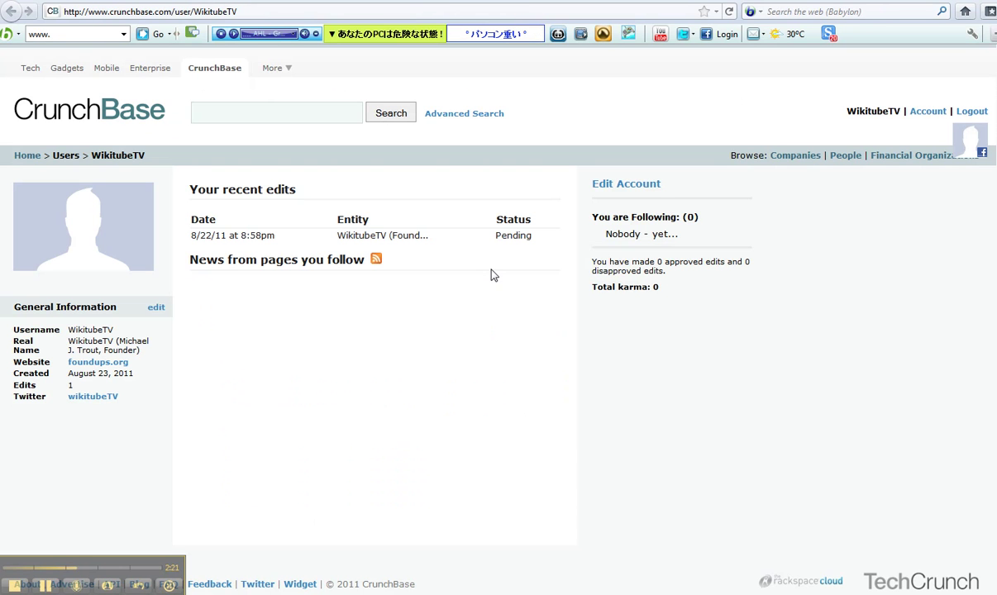
pyautogui.click(157, 309)
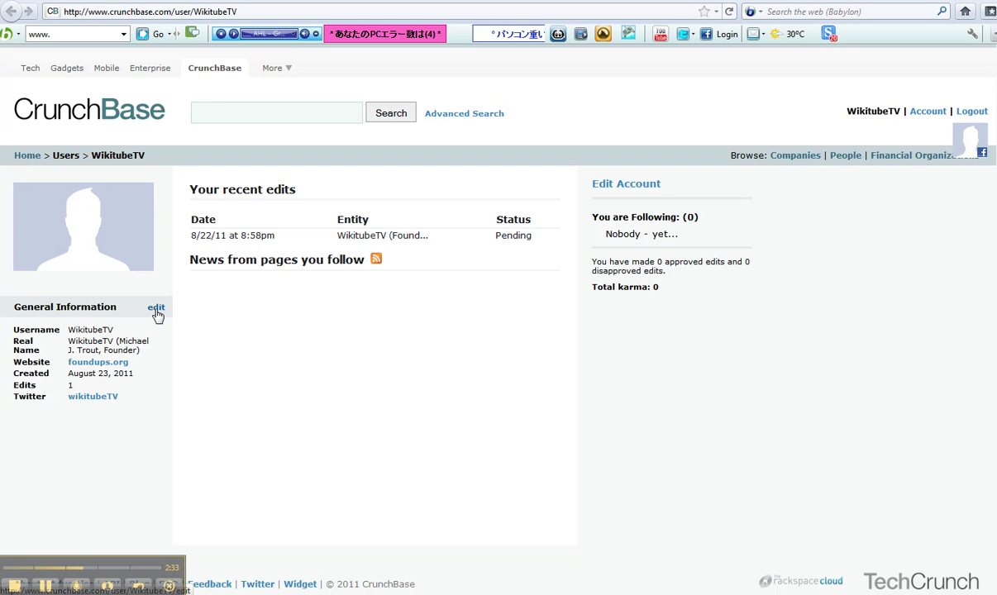
# On the CrunchBase Edit Profile page, disconnect and reconnect the profile with Facebook.
pyautogui.rightClick(130, 197)
pyautogui.press('Escape')
pyautogui.click(156, 308)
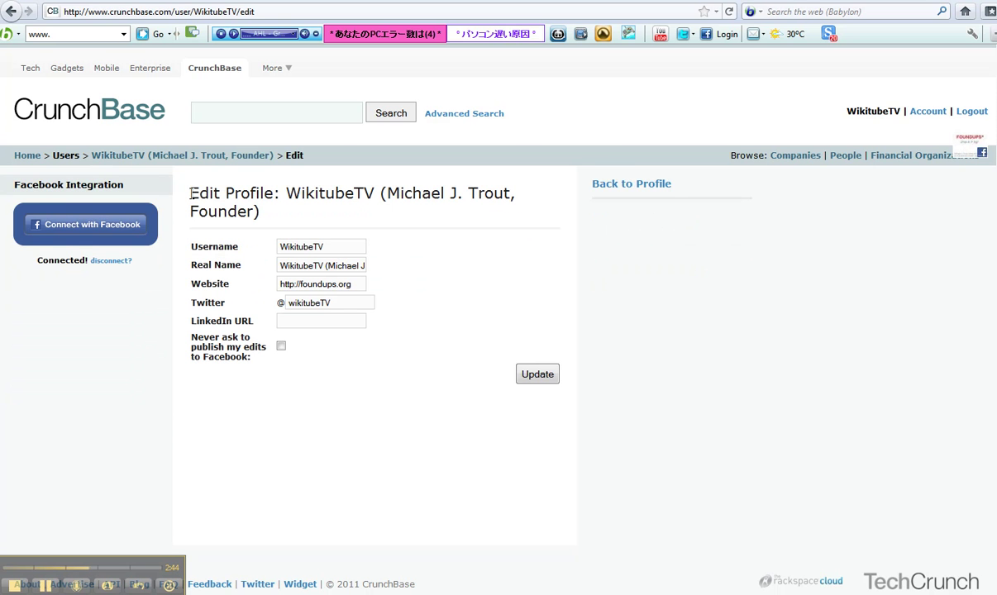
pyautogui.click(110, 261)
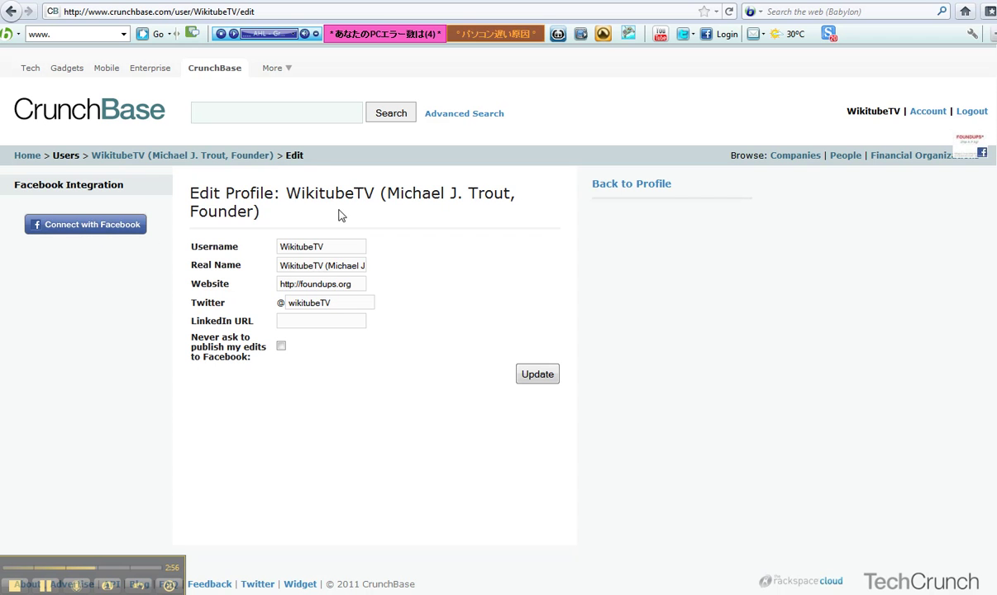
pyautogui.click(130, 233)
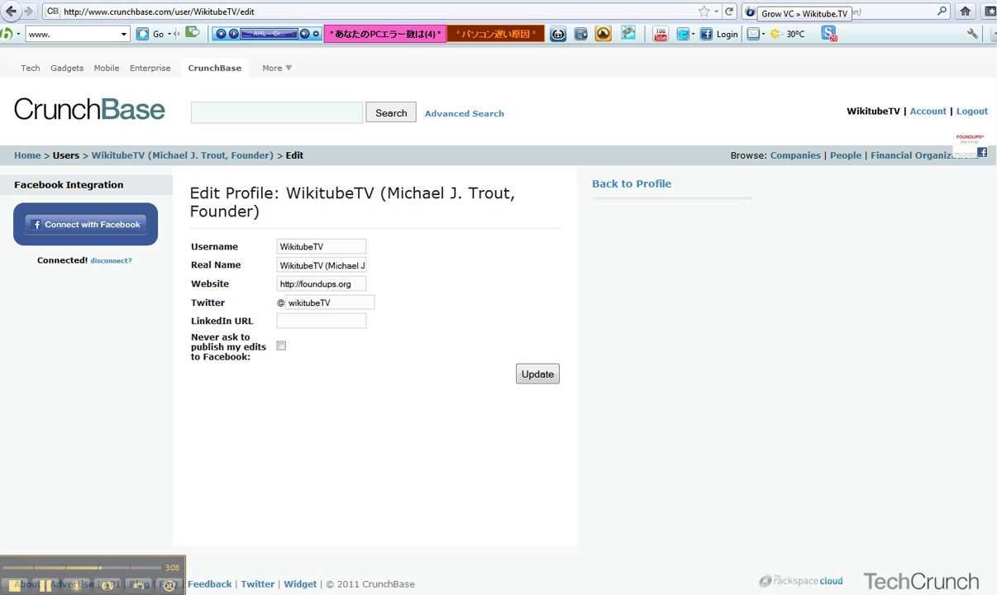
# Check the username in the CrunchBase page address, then return to the Grow VC profile.
pyautogui.hotkey('ctrl', 'Tab')
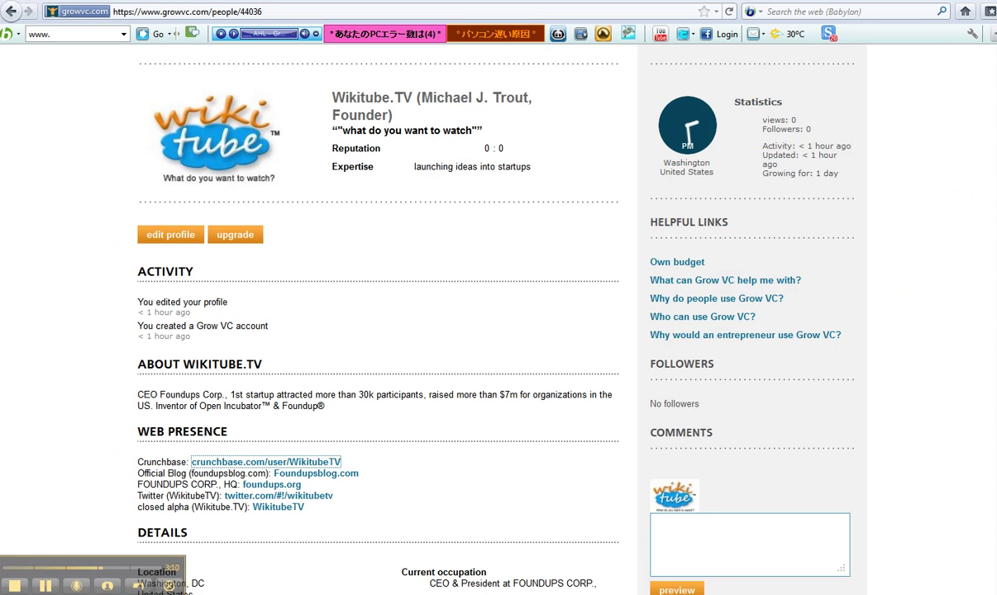
pyautogui.hotkey('ctrl', 'Tab')
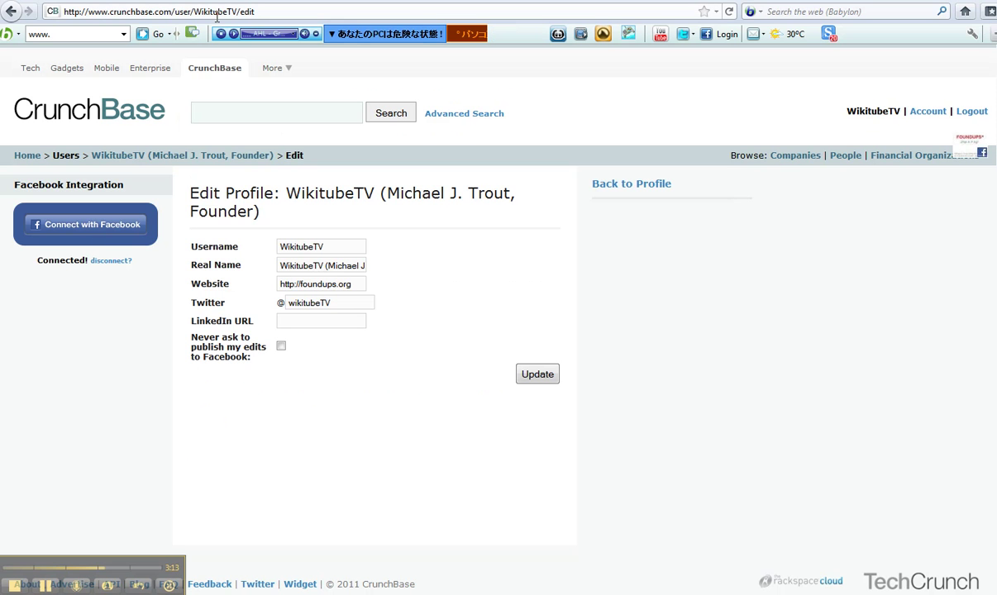
pyautogui.doubleClick(217, 11)
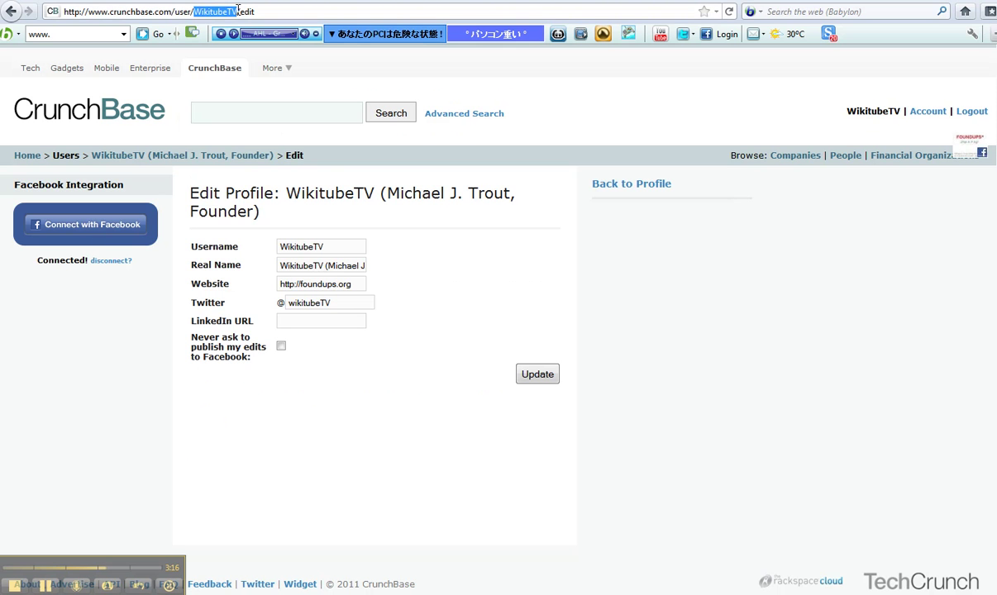
pyautogui.click(111, 231)
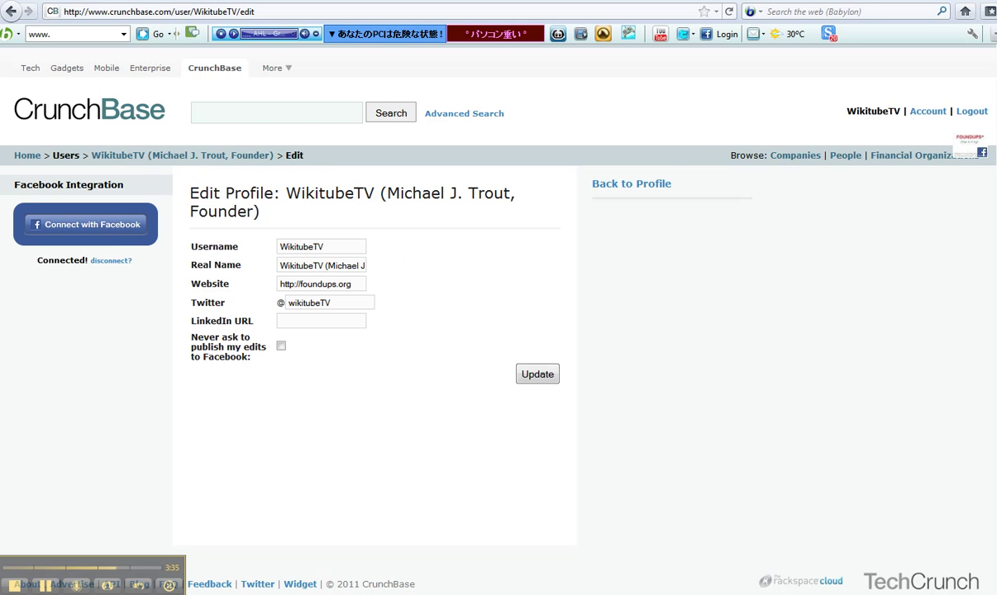
pyautogui.hotkey('ctrl', 'Tab')
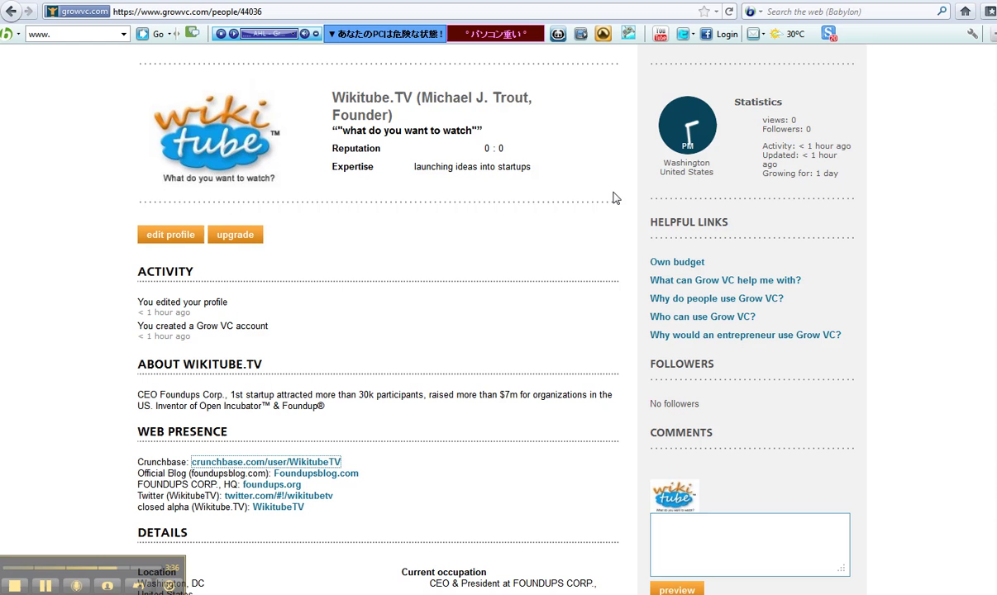
pyautogui.scroll(-5, 406, 356)
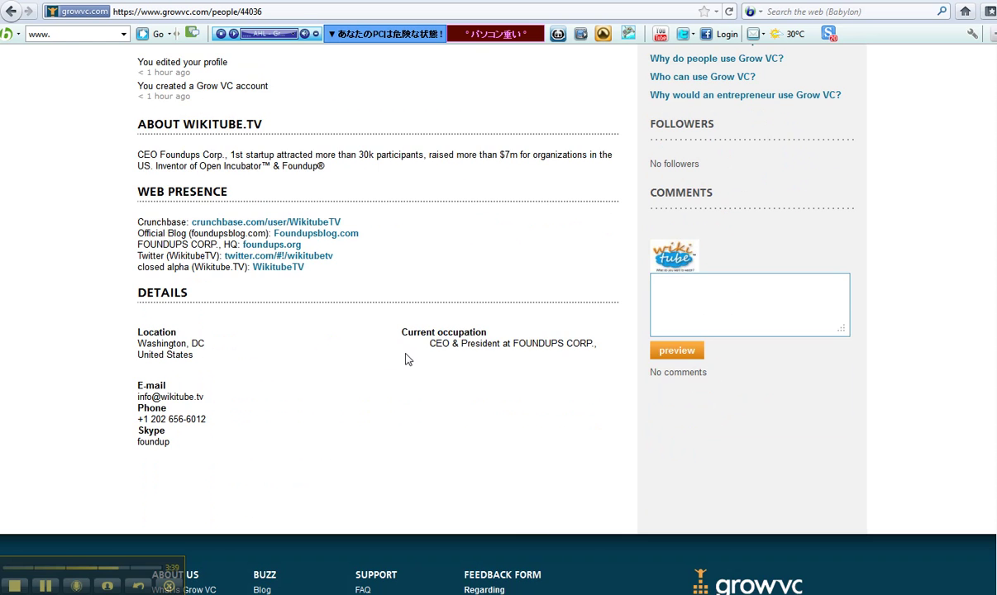
pyautogui.scroll(2, 396, 358)
pyautogui.scroll(3, 396, 357)
pyautogui.scroll(2, 395, 358)
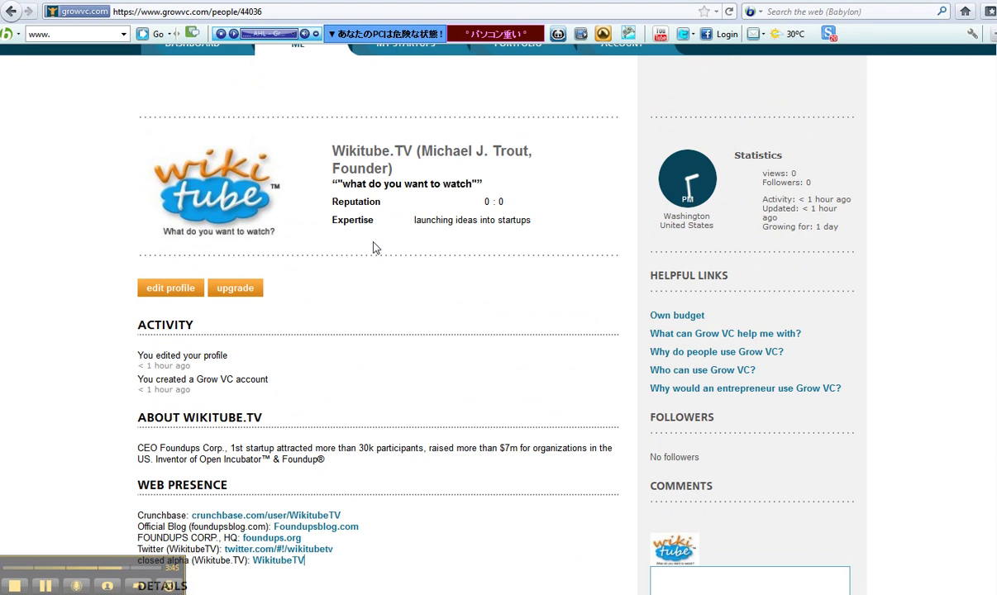
pyautogui.scroll(2, 373, 247)
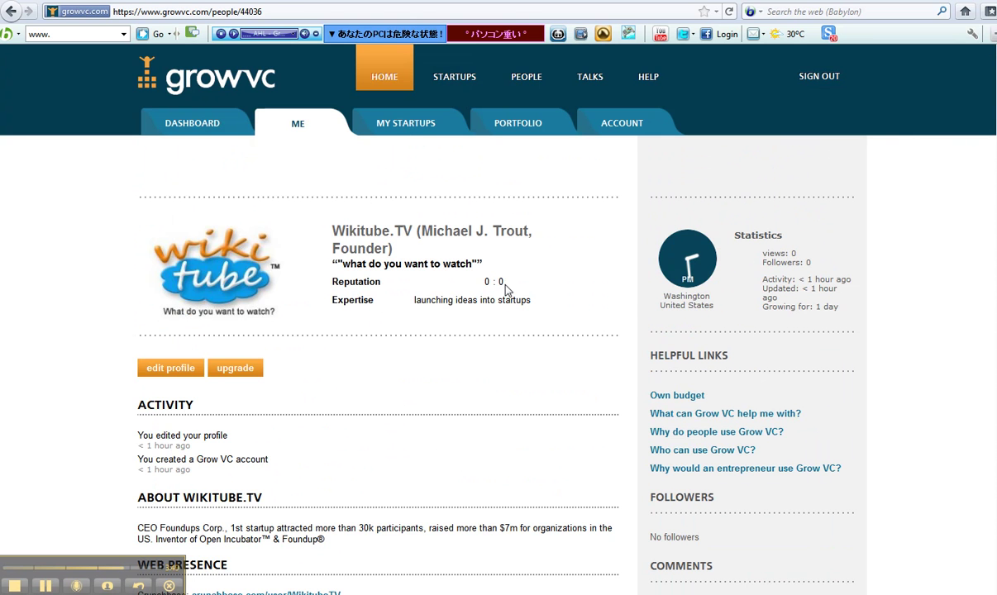
pyautogui.scroll(-1, 509, 306)
pyautogui.scroll(-2, 508, 307)
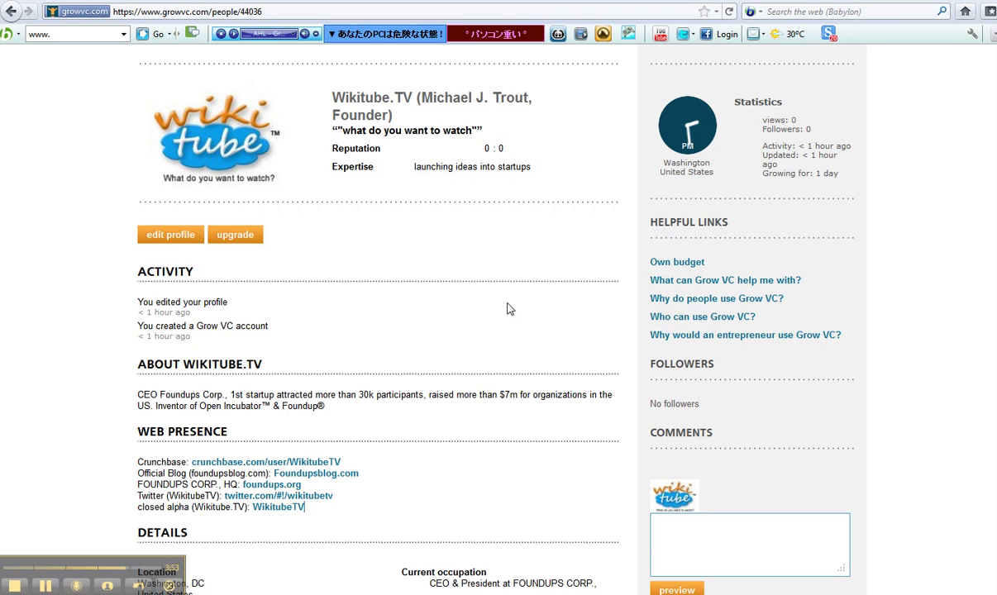
pyautogui.scroll(-4, 510, 309)
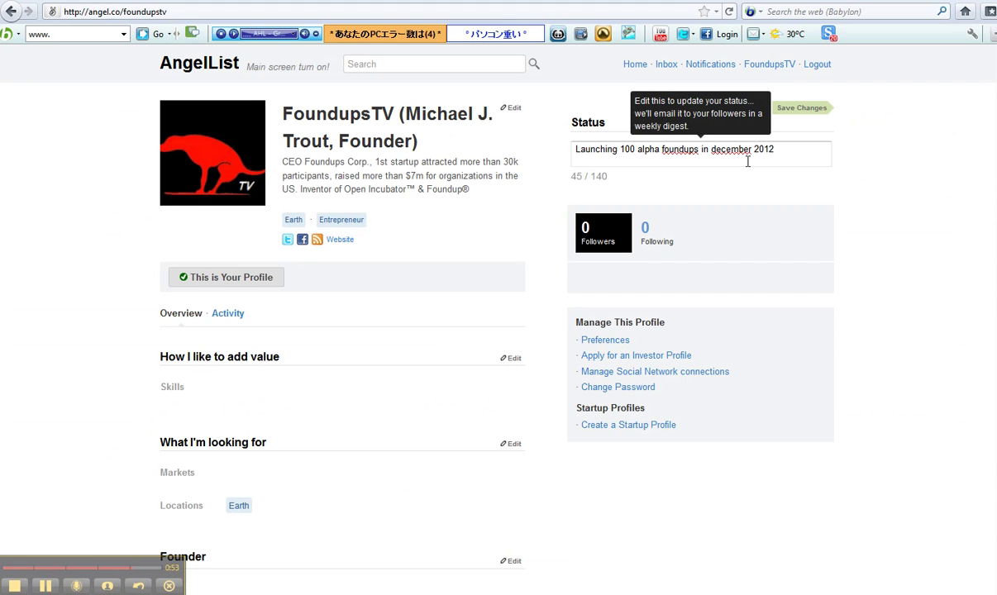
# Capitalize 'December' in the AngelList status 'Launching 100 alpha foundups in December 2012' and save.
pyautogui.doubleClick(748, 162)
pyautogui.write('December')
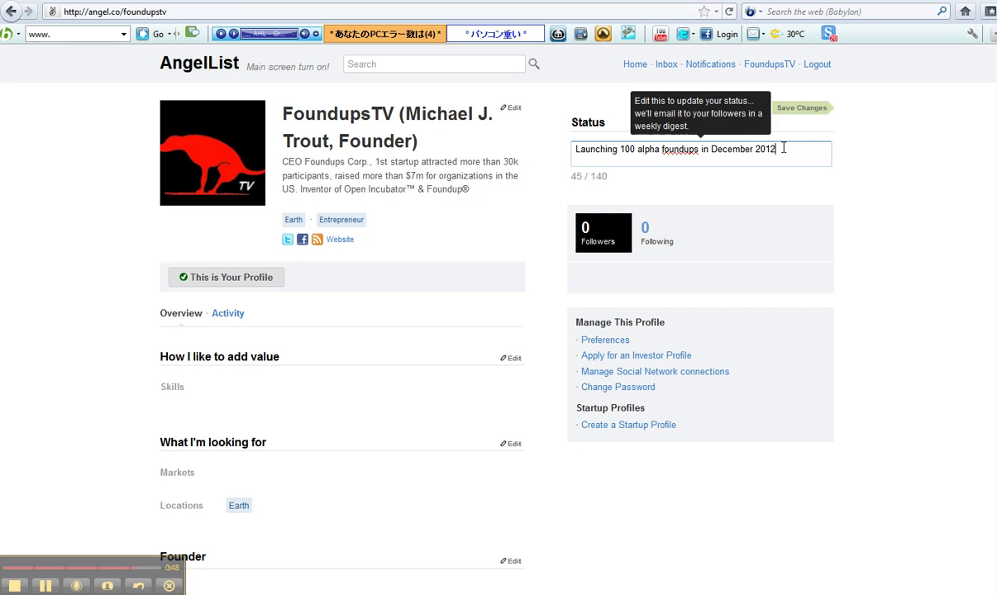
pyautogui.click(801, 109)
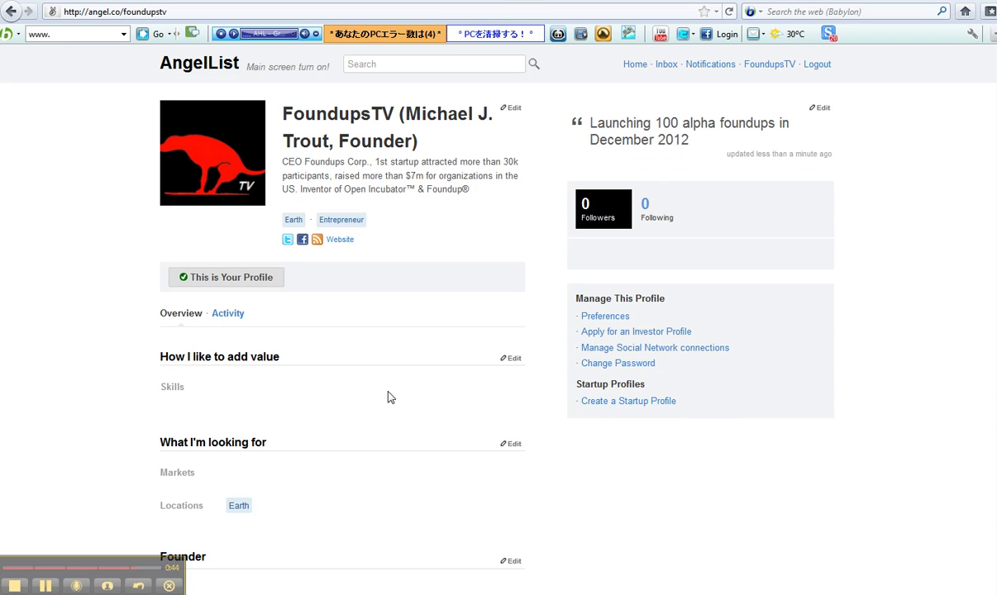
pyautogui.scroll(-5, 390, 396)
pyautogui.scroll(5, 389, 397)
pyautogui.moveTo(273, 106); pyautogui.dragTo(411, 134)
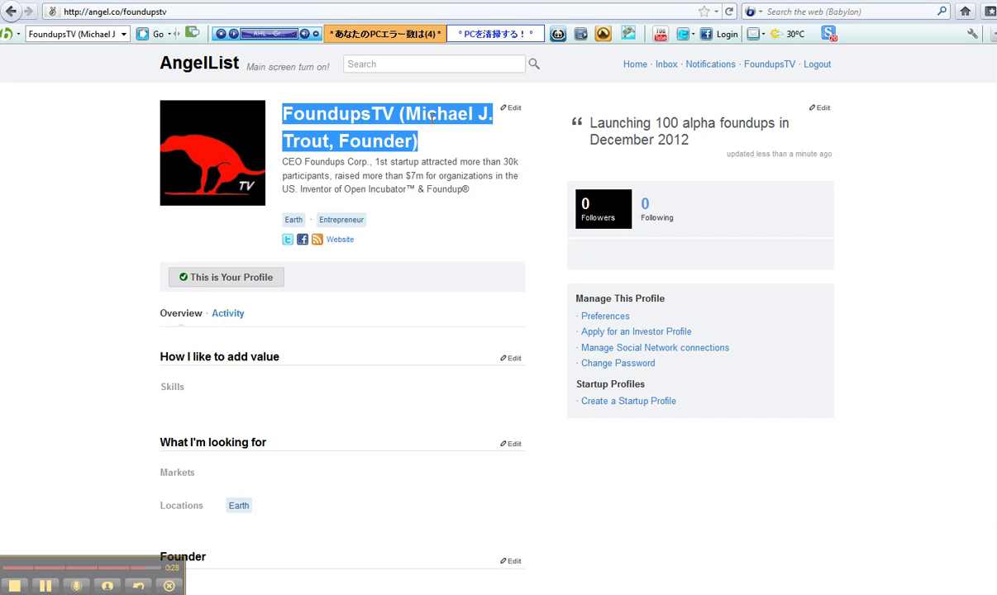
pyautogui.click(432, 116)
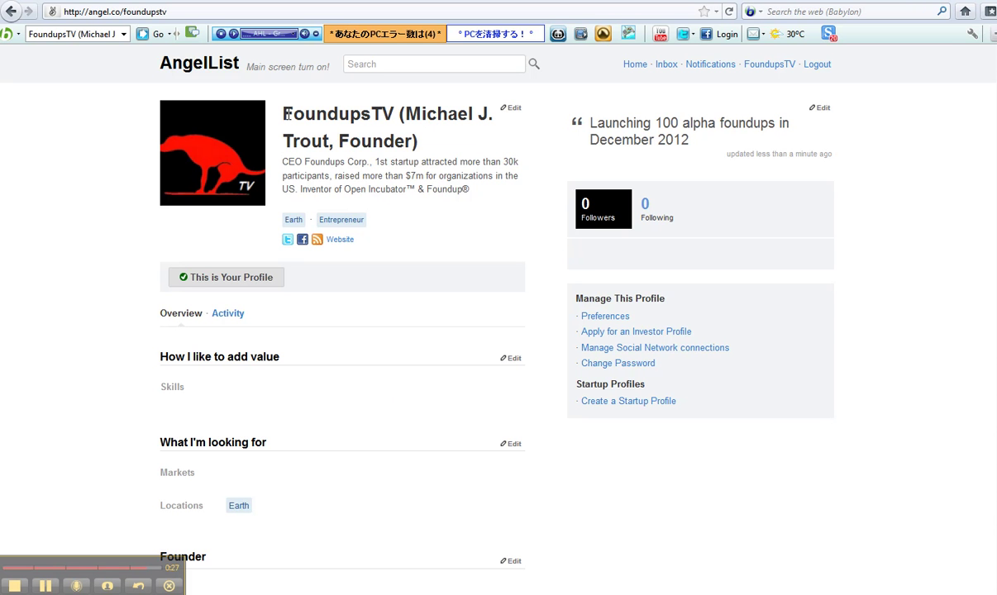
pyautogui.moveTo(285, 114); pyautogui.dragTo(419, 142)
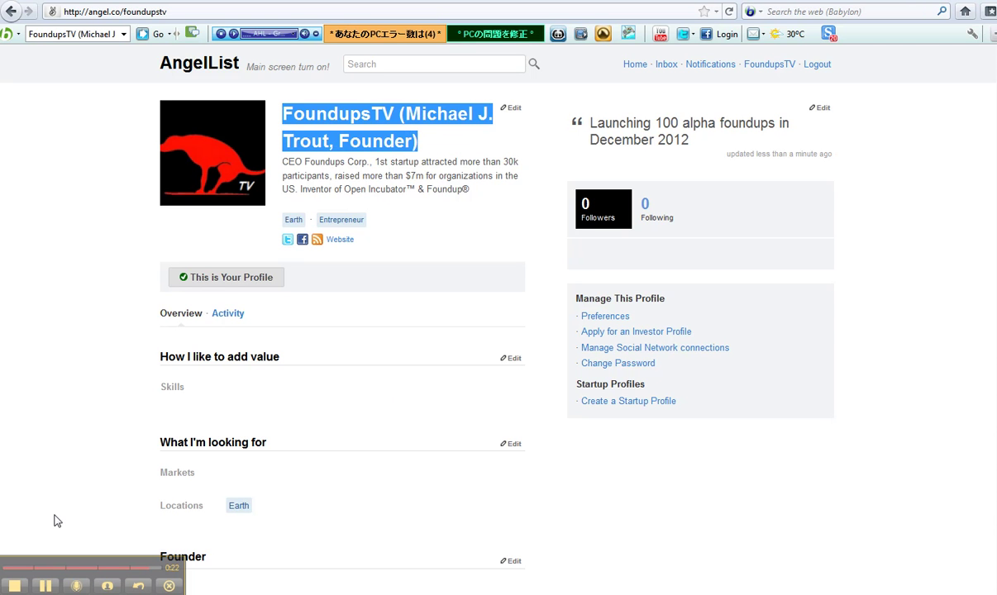